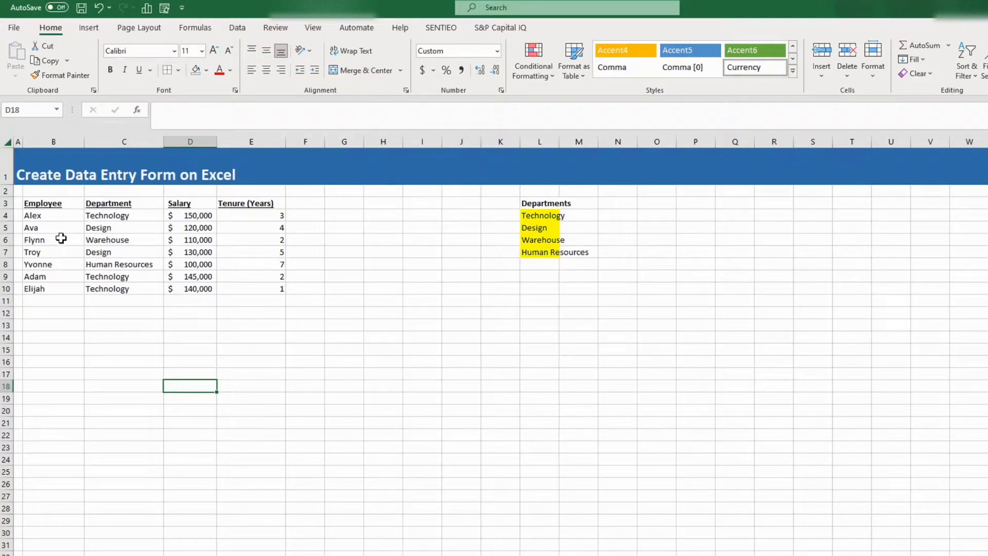
- Add the Form command, from the commands not in the ribbon, to the Quick Access Toolbar
{"action": "left_click", "coordinate": [182, 9]}
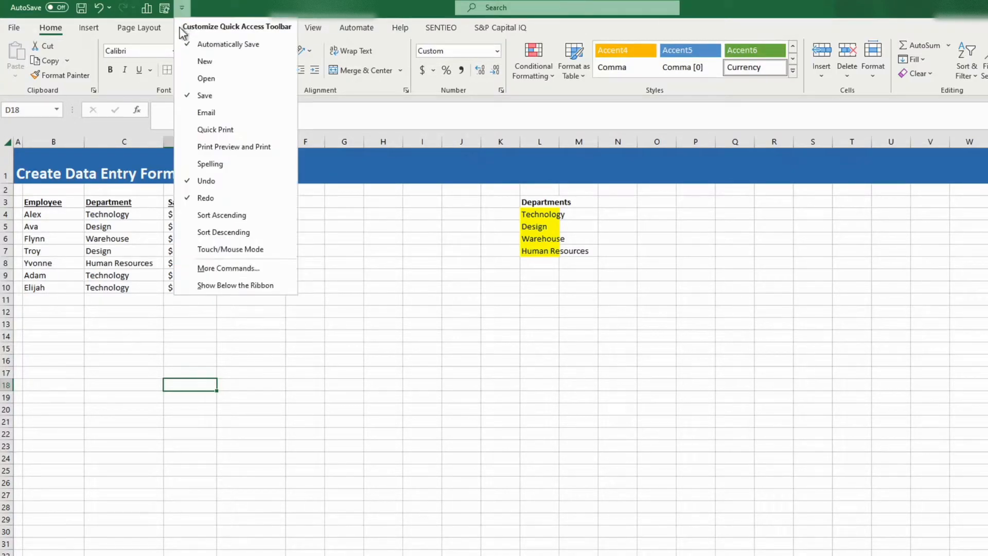
{"action": "left_click", "coordinate": [246, 267]}
{"action": "left_click_drag", "start_coordinate": [360, 119], "coordinate": [78, 132]}
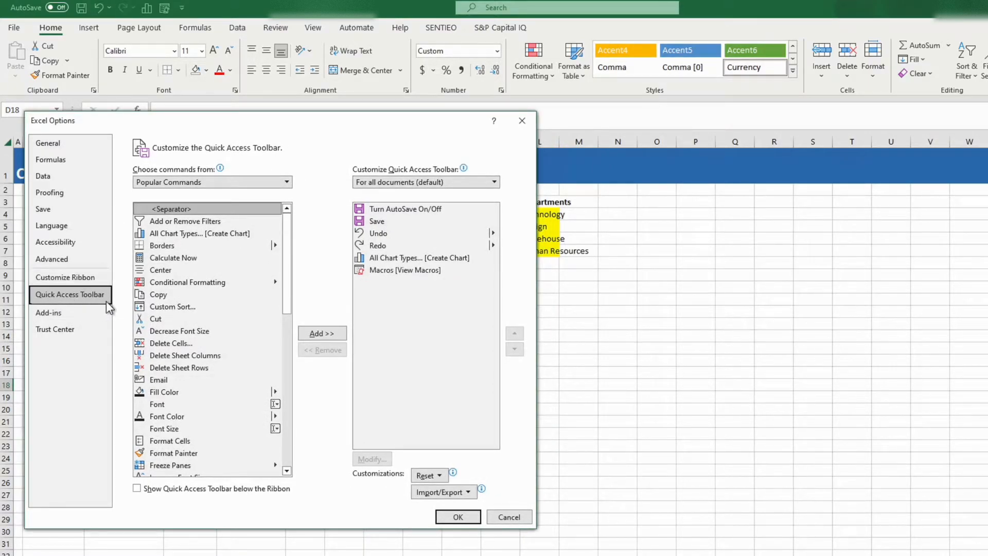
{"action": "left_click", "coordinate": [238, 183]}
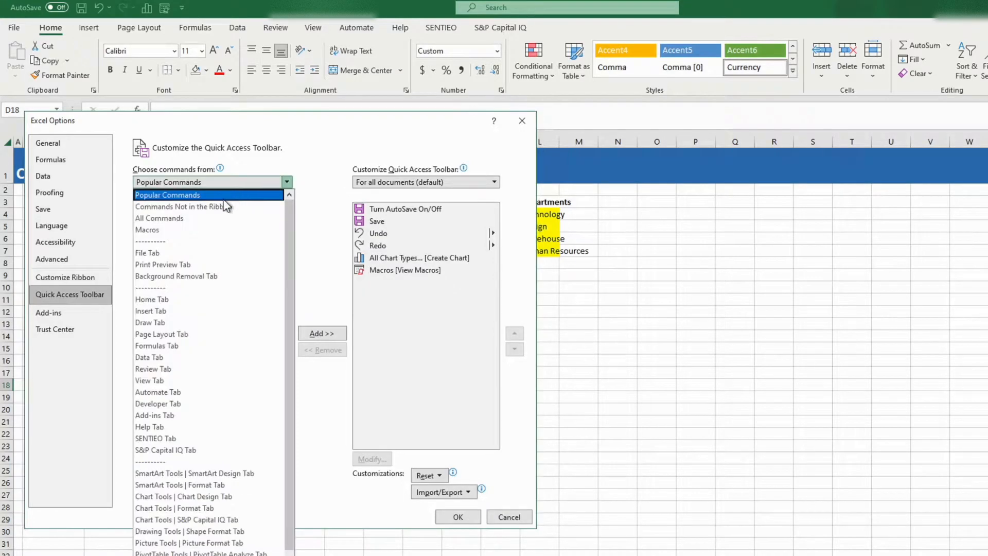
{"action": "left_click", "coordinate": [258, 207]}
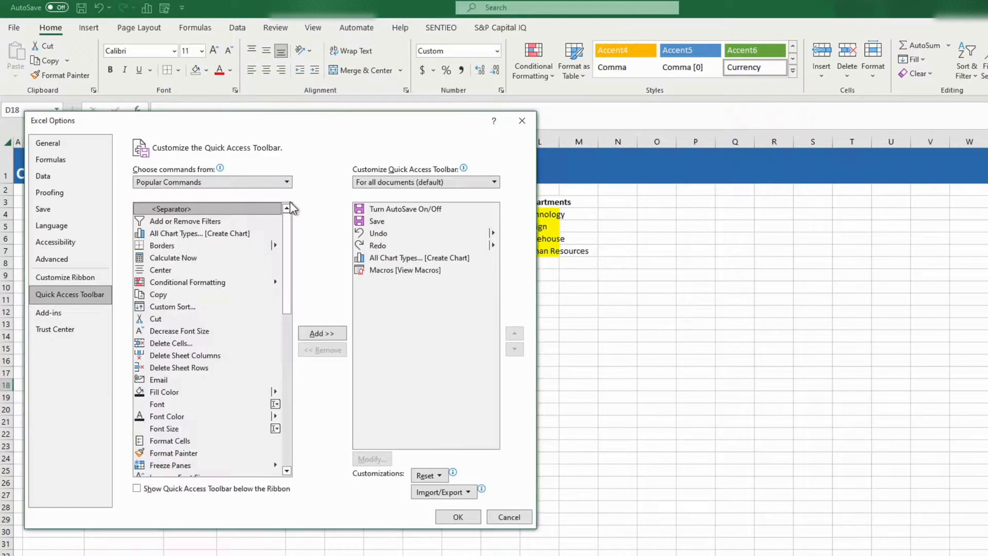
{"action": "left_click_drag", "start_coordinate": [288, 233], "coordinate": [286, 295]}
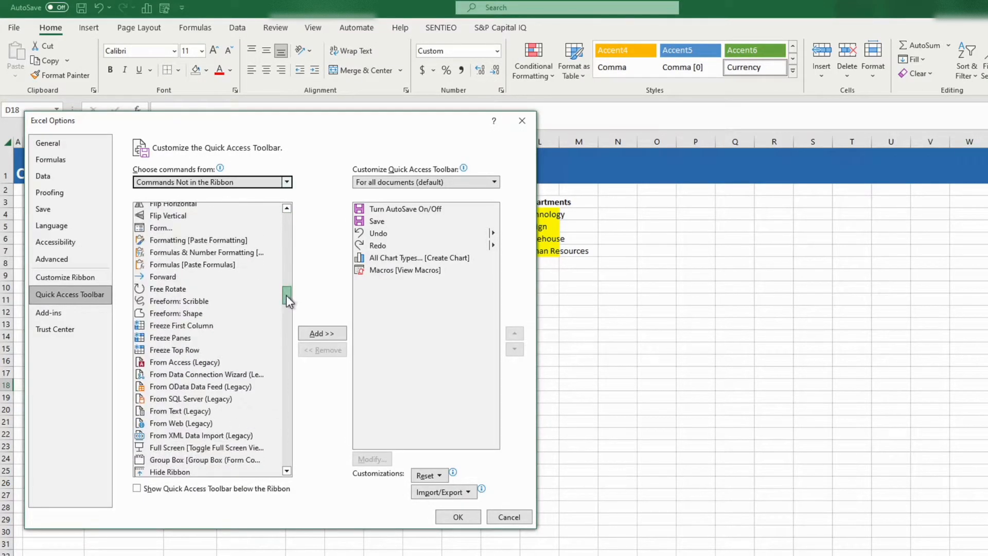
{"action": "left_click", "coordinate": [181, 227]}
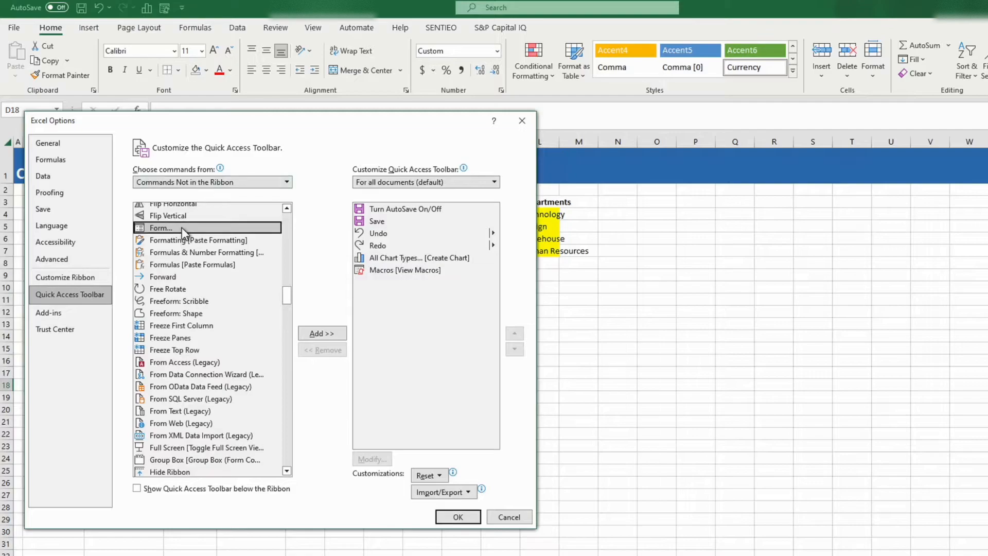
{"action": "left_click", "coordinate": [329, 333]}
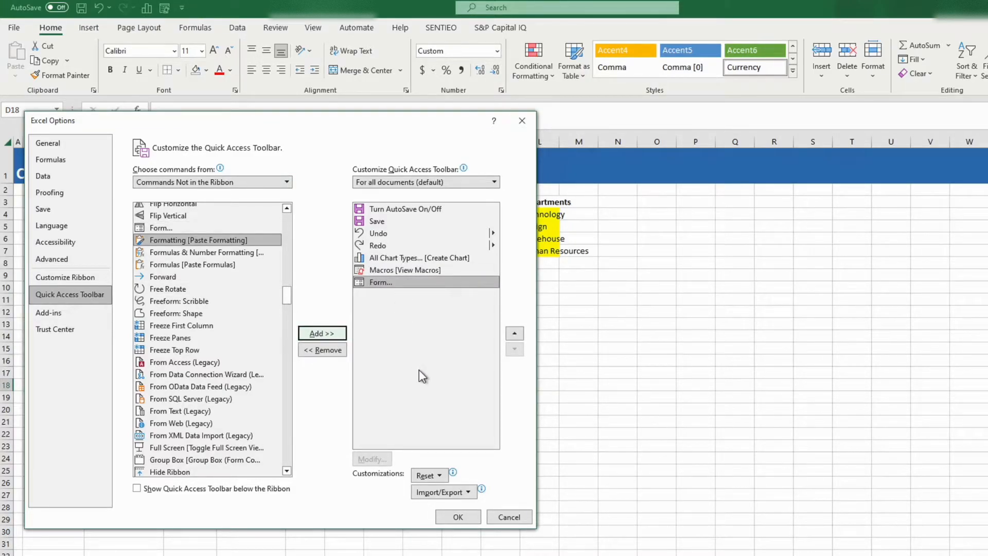
{"action": "left_click", "coordinate": [458, 516]}
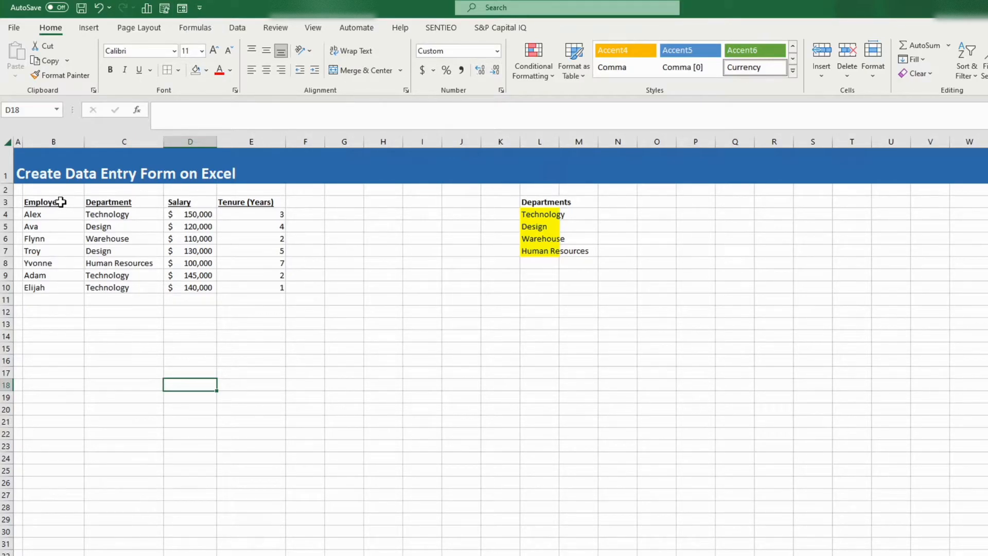
- Convert the employee data in B3:E10 into a table with headers
{"action": "left_click_drag", "start_coordinate": [57, 202], "coordinate": [261, 287]}
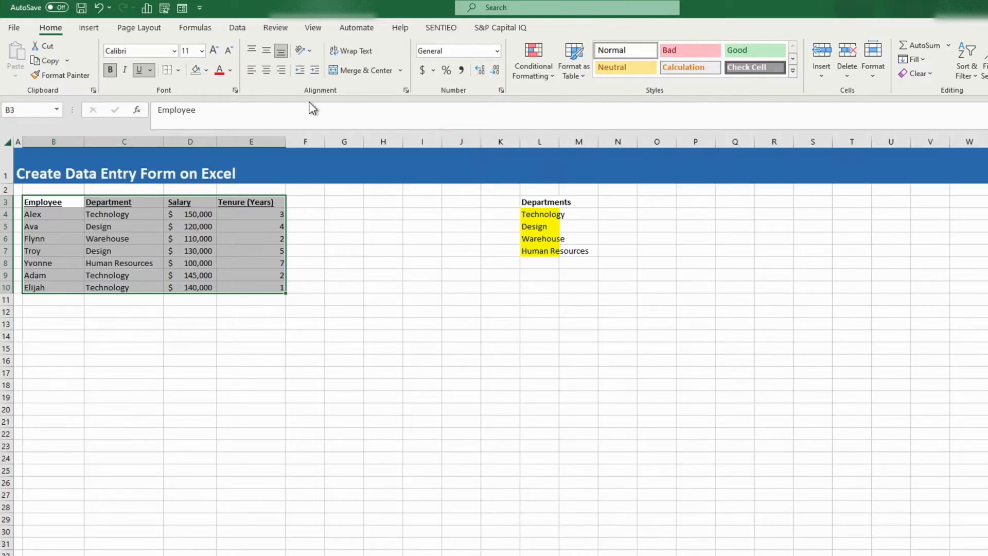
{"action": "left_click", "coordinate": [579, 76]}
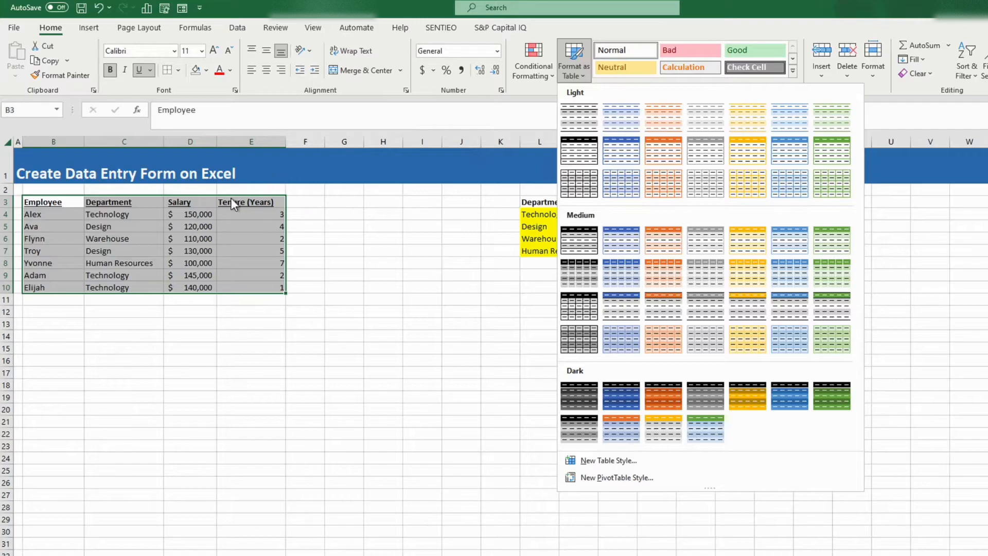
{"action": "left_click", "coordinate": [52, 209]}
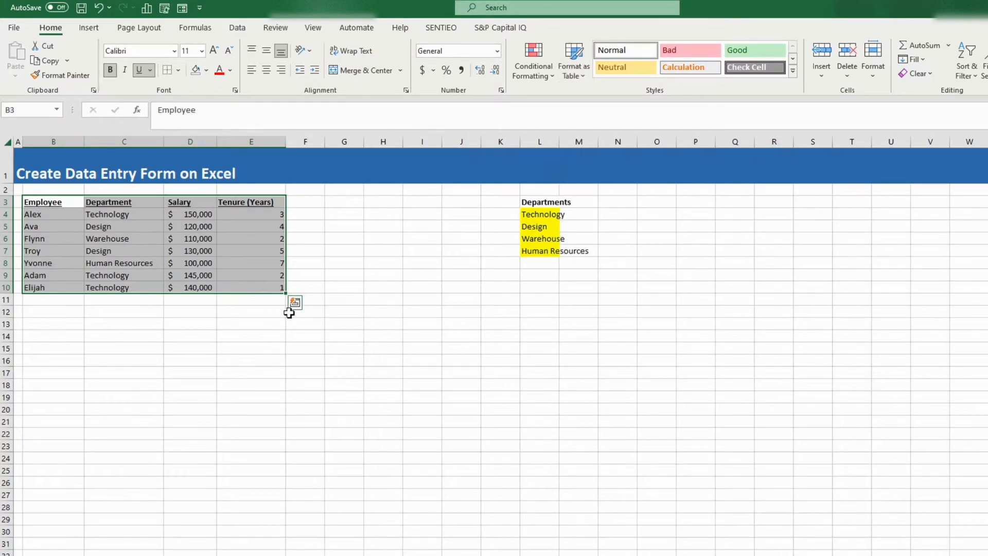
{"action": "key", "text": "ctrl+t"}
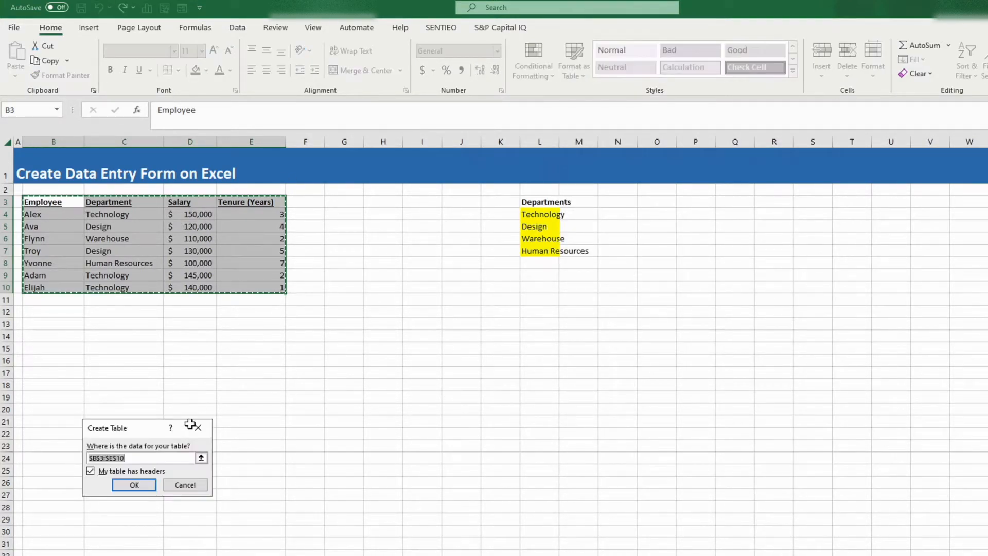
{"action": "left_click", "coordinate": [146, 486]}
{"action": "left_click", "coordinate": [168, 348]}
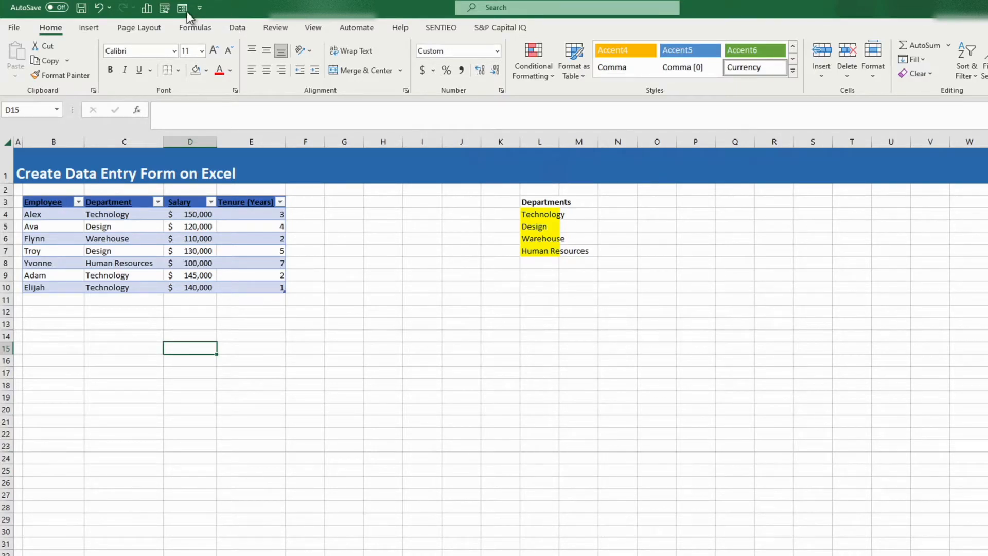
- Open the data entry form for the employee table and place it just below the data
{"action": "left_click", "coordinate": [68, 204]}
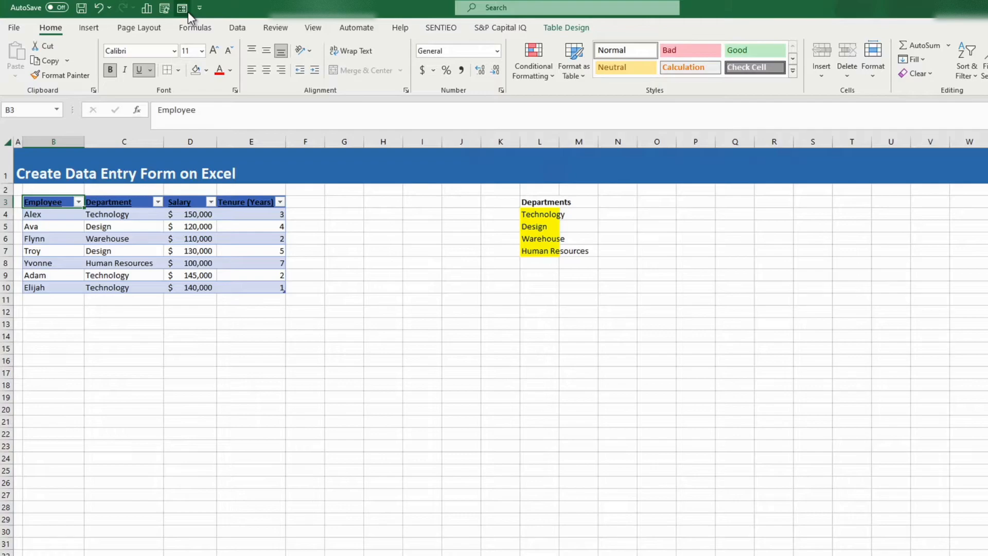
{"action": "left_click", "coordinate": [128, 310]}
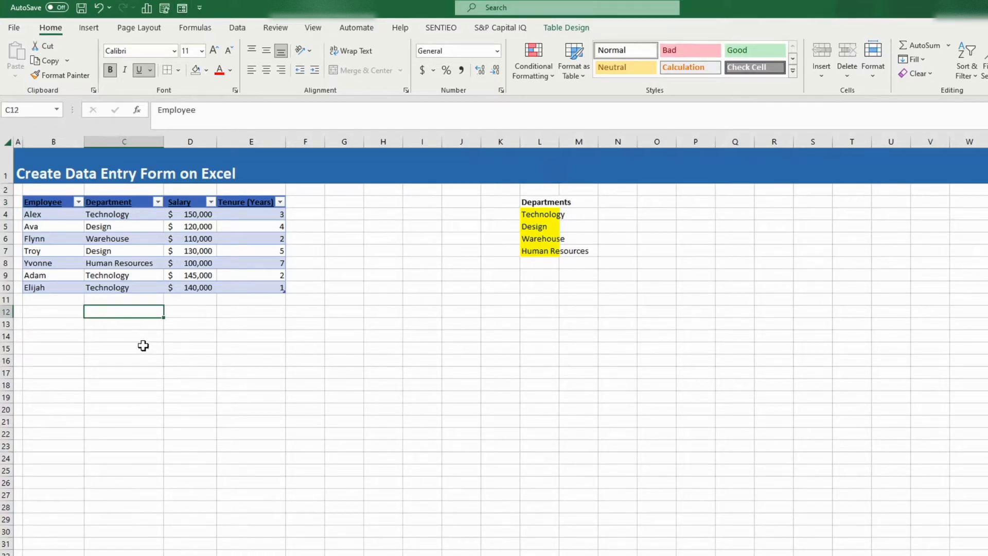
{"action": "left_click", "coordinate": [120, 336]}
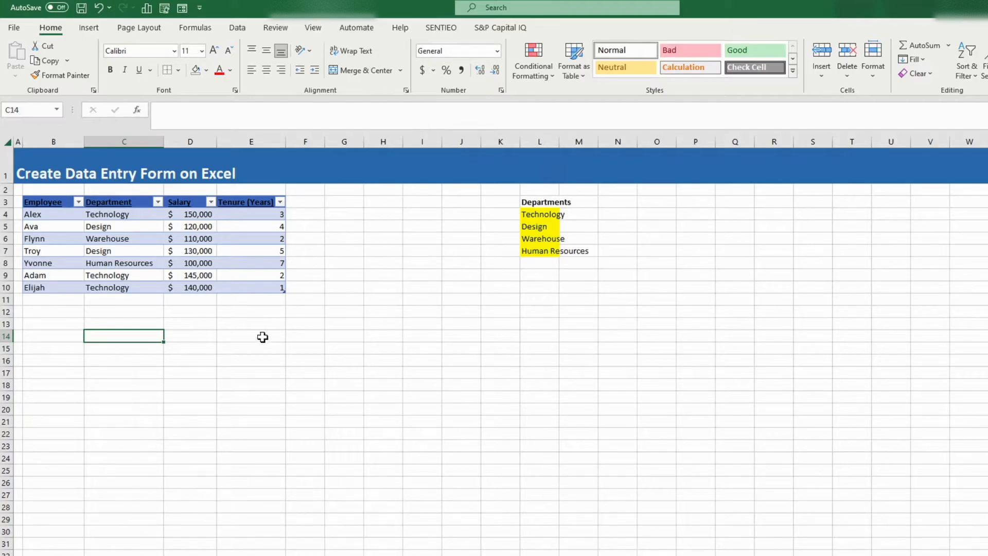
{"action": "left_click", "coordinate": [62, 202]}
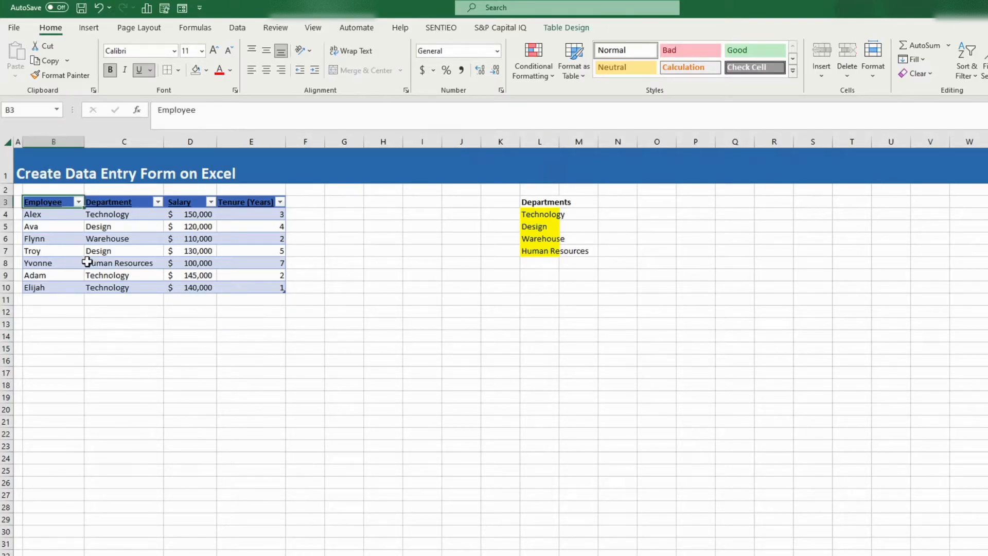
{"action": "left_click", "coordinate": [182, 8]}
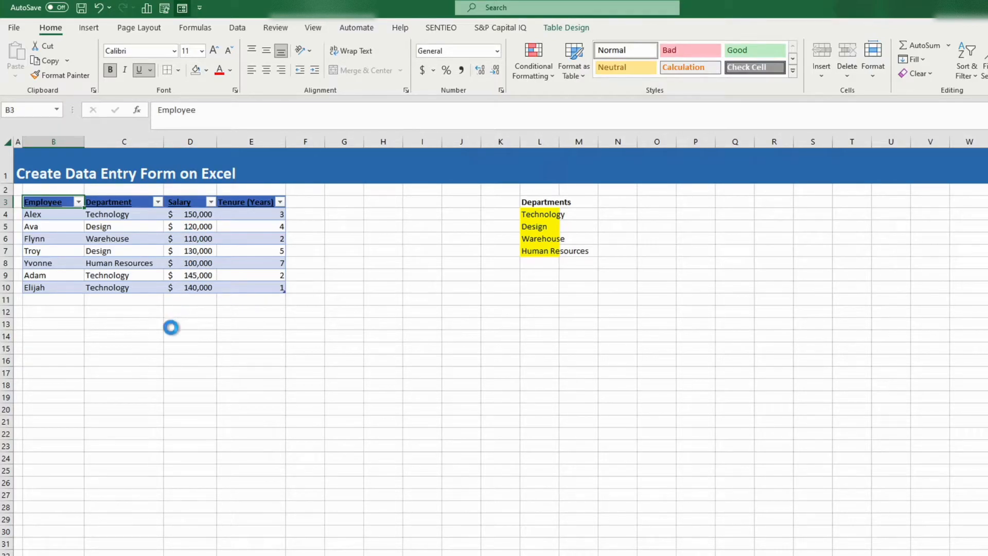
{"action": "left_click_drag", "start_coordinate": [166, 347], "coordinate": [156, 326]}
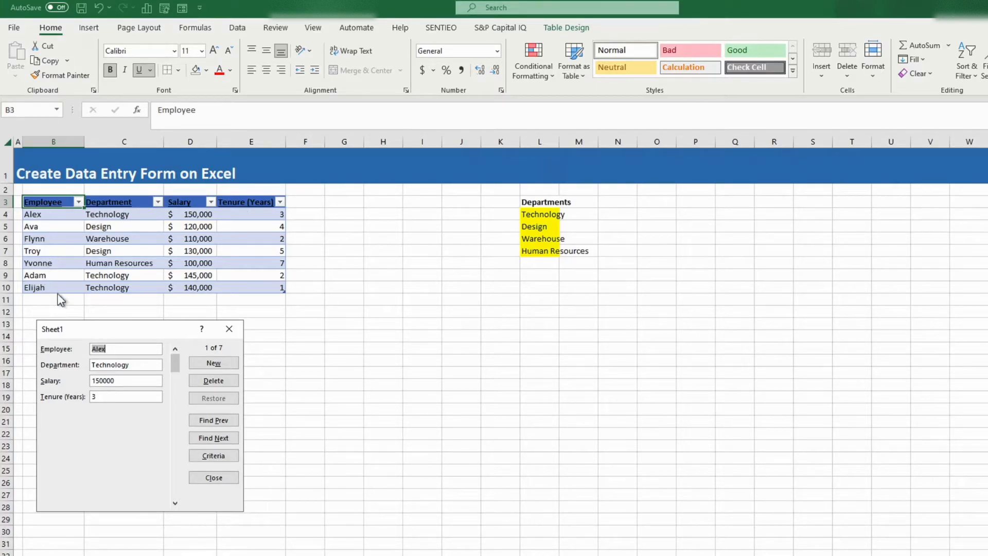
- Add a new record through the form with the employee's name, department Technology, salary 145000 and tenure 2
{"action": "left_click", "coordinate": [224, 365]}
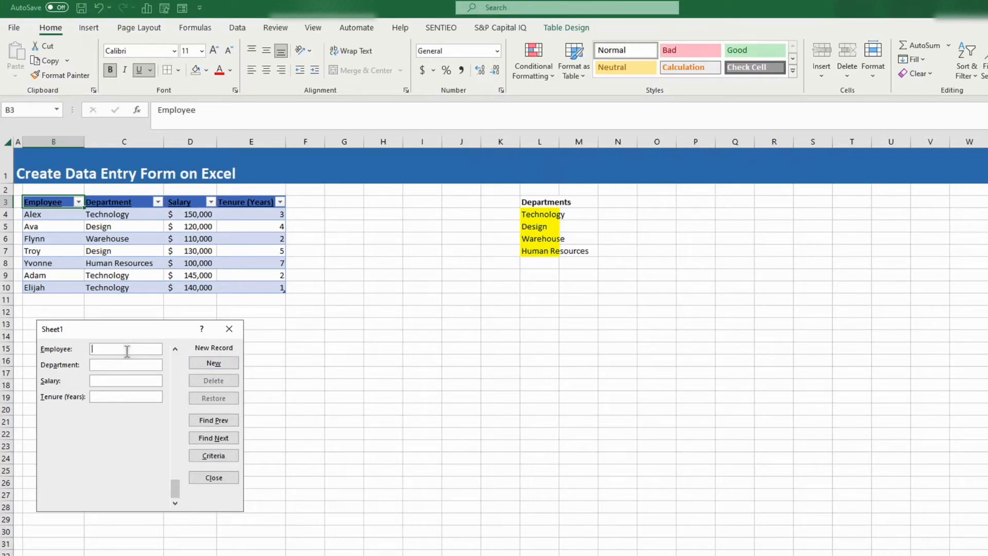
{"action": "type", "text": "Mitch"}
{"action": "type", "text": "Technology"}
{"action": "type", "text": "145000"}
{"action": "key", "text": "Up"}
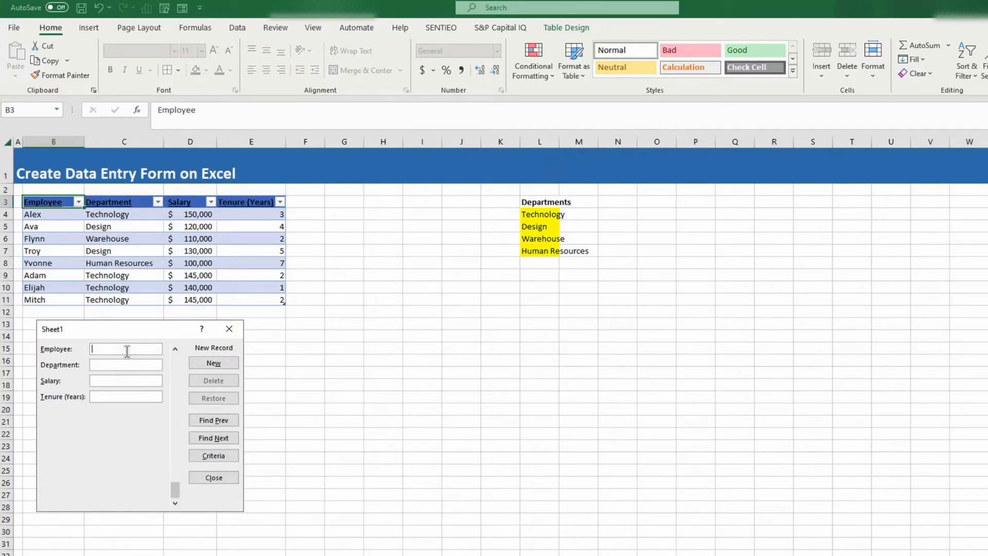
- Add another record through the form with the employee's name, department Human Resources, salary 120000 and tenure 3
{"action": "type", "text": "Trent"}
{"action": "type", "text": "Human "}
{"action": "type", "text": "Resources"}
{"action": "type", "text": "120000"}
{"action": "double_click", "coordinate": [127, 351]}
{"action": "key", "text": "Return"}
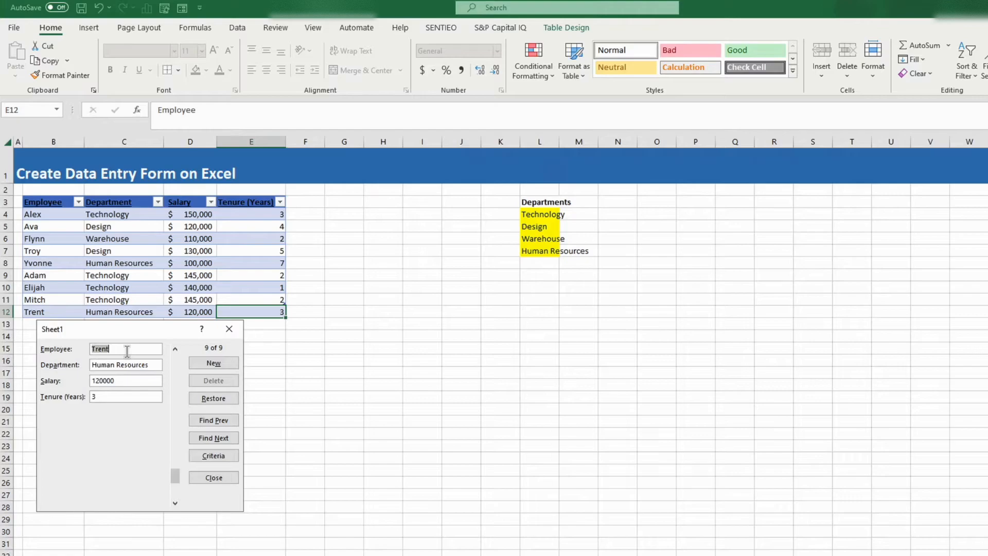
{"action": "left_click", "coordinate": [213, 360]}
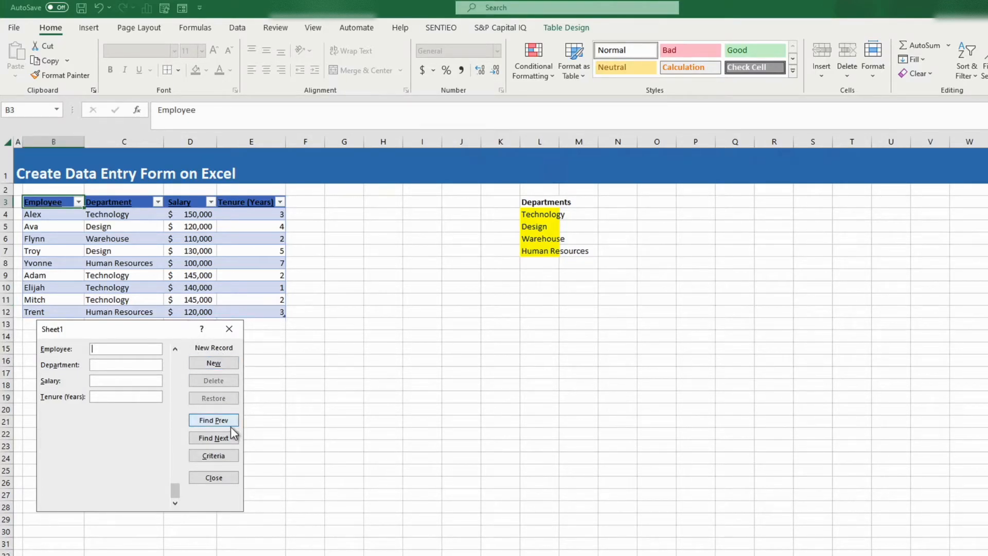
- Go back through the form's records to the fourth one, the Design employee with salary 130000, and delete it
{"action": "left_click", "coordinate": [202, 423]}
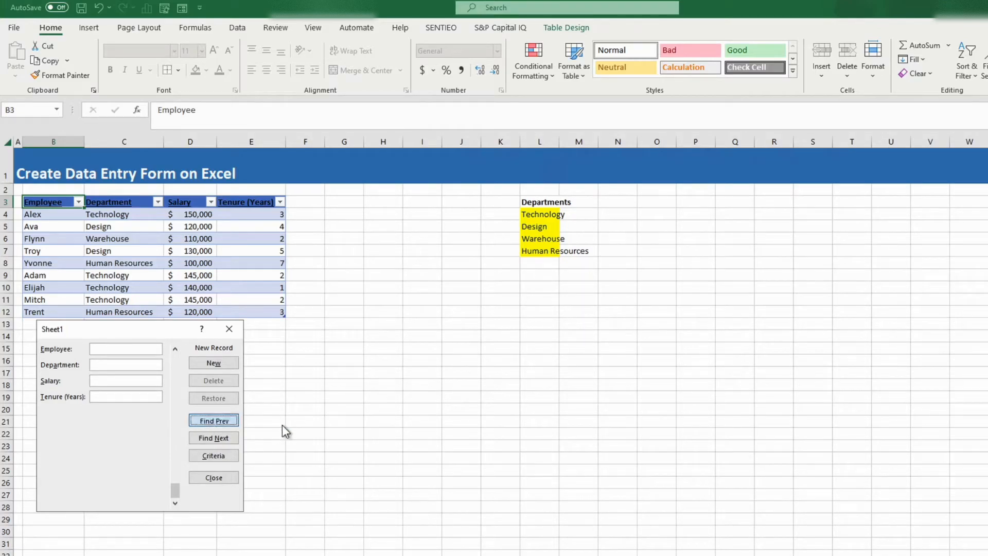
{"action": "left_click", "coordinate": [215, 420]}
{"action": "left_click", "coordinate": [215, 419]}
{"action": "left_click", "coordinate": [214, 419]}
{"action": "left_click", "coordinate": [209, 419]}
{"action": "left_click", "coordinate": [214, 421]}
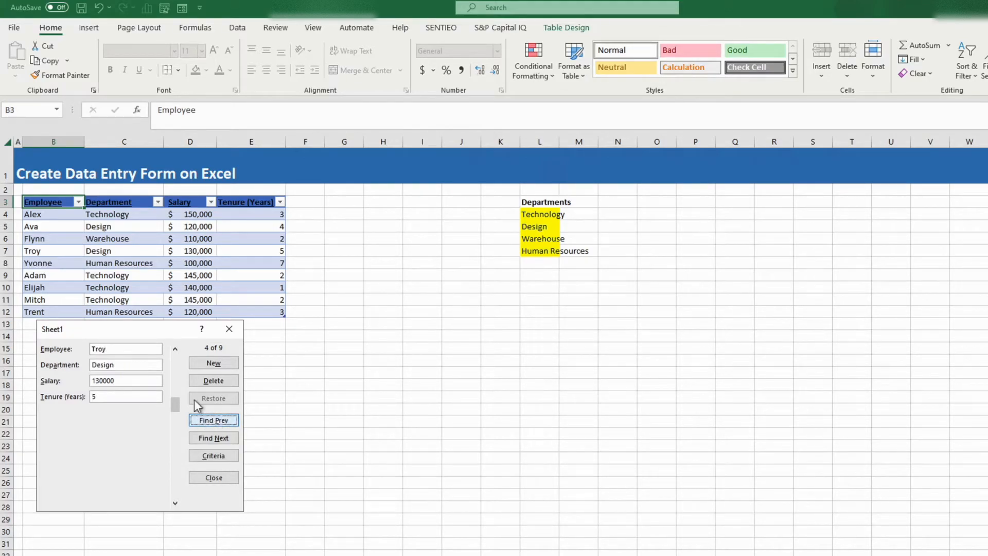
{"action": "left_click", "coordinate": [230, 381]}
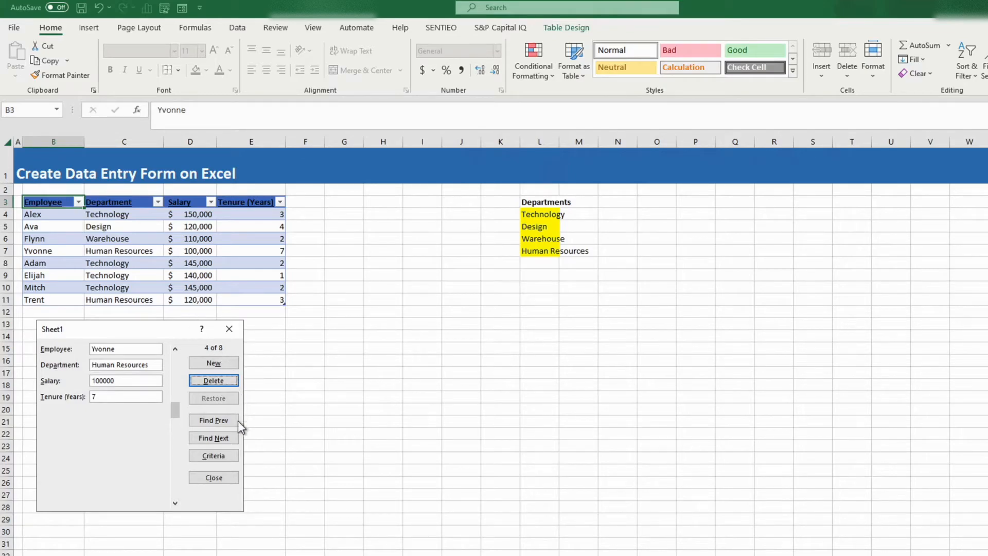
- Search the form's records with the department criterion "technology" and browse through the matches in both directions
{"action": "left_click", "coordinate": [217, 456]}
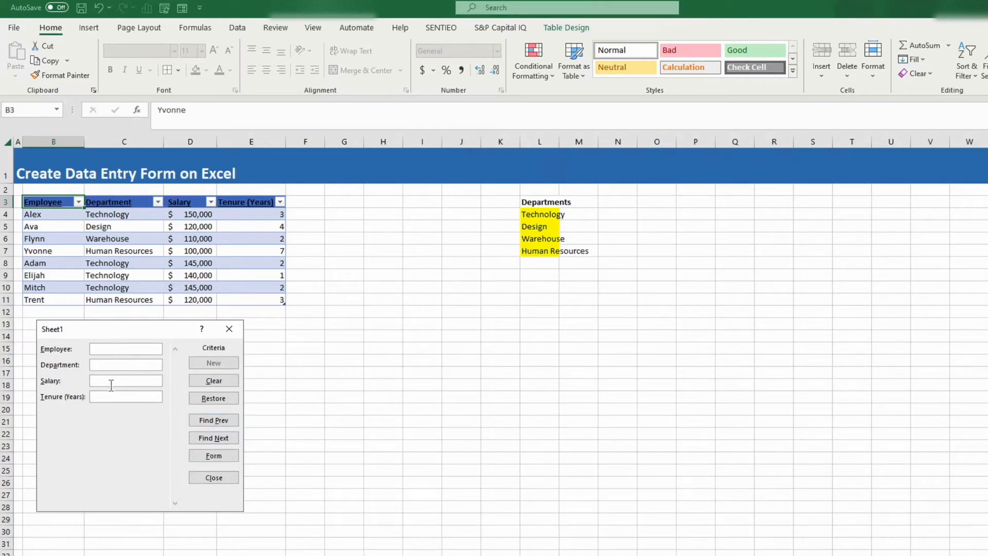
{"action": "left_click", "coordinate": [134, 363]}
{"action": "type", "text": "technology"}
{"action": "key", "text": "Return"}
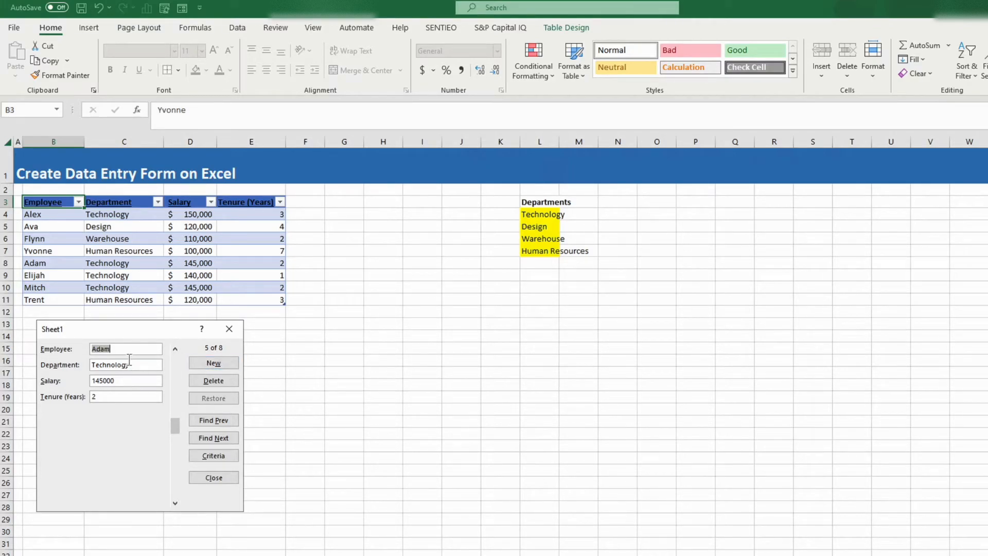
{"action": "left_click", "coordinate": [228, 442]}
{"action": "left_click", "coordinate": [224, 438]}
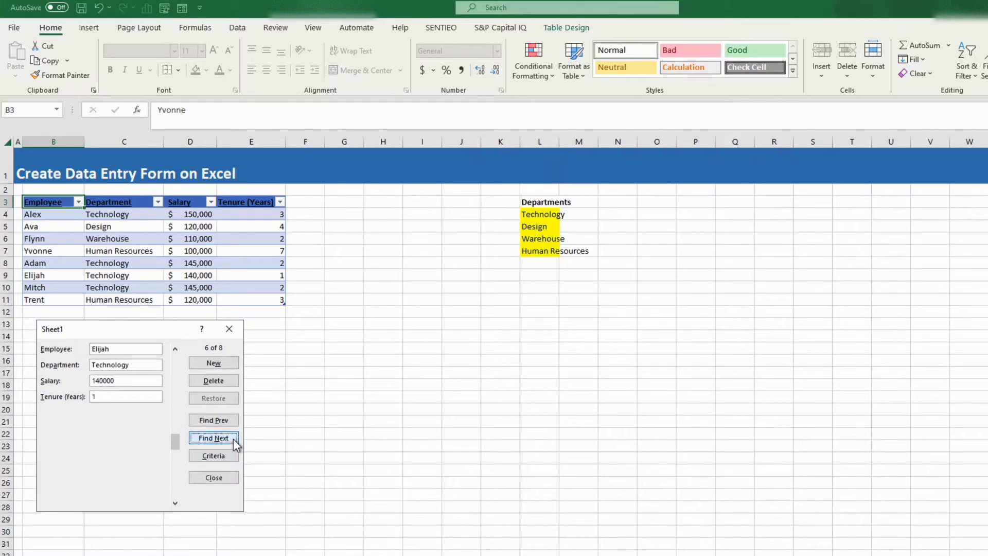
{"action": "left_click", "coordinate": [227, 437]}
{"action": "left_click", "coordinate": [221, 419]}
{"action": "left_click", "coordinate": [219, 420]}
{"action": "left_click", "coordinate": [176, 393]}
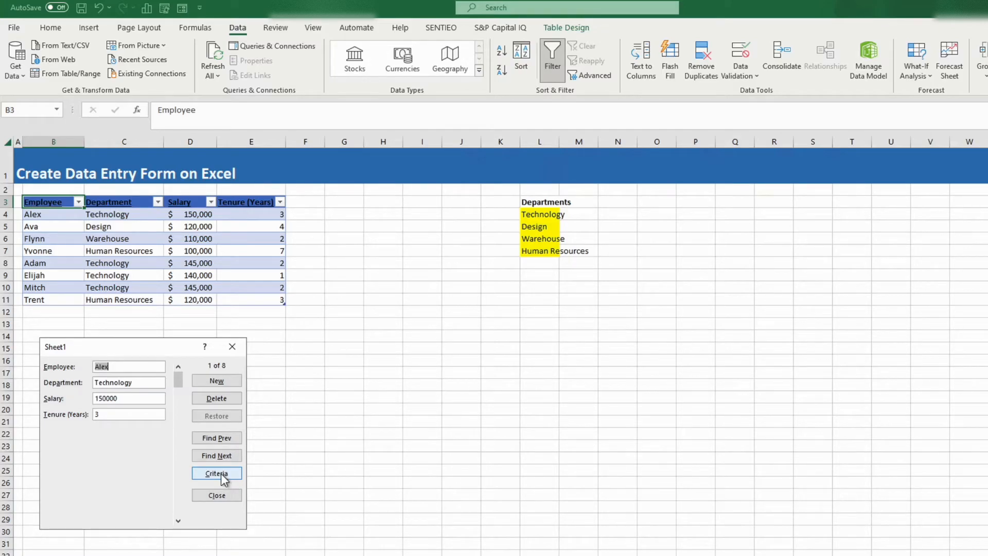
- Search the form's records with the salary criterion >146000 and look for further matches
{"action": "left_click", "coordinate": [220, 473]}
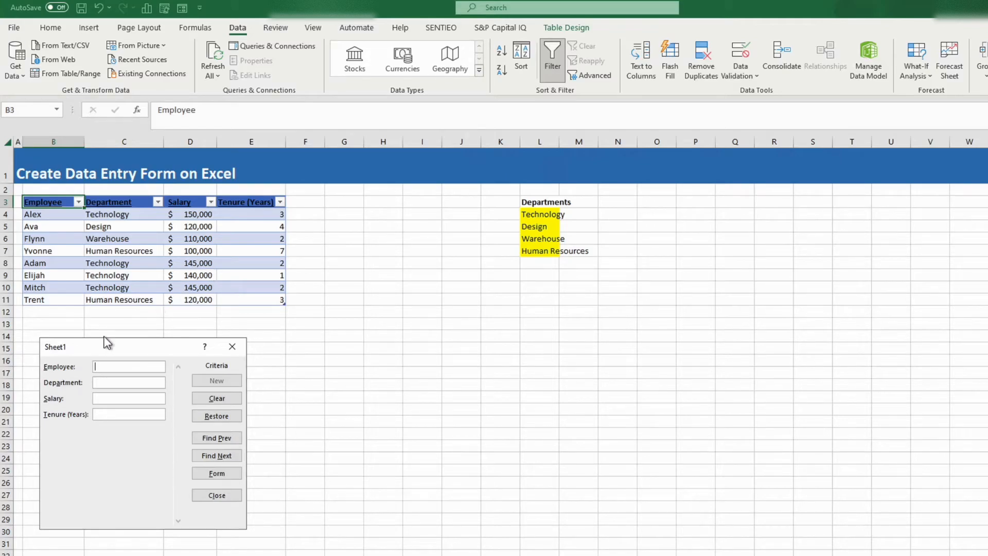
{"action": "left_click", "coordinate": [102, 398]}
{"action": "type", "text": ">146000"}
{"action": "key", "text": "Return"}
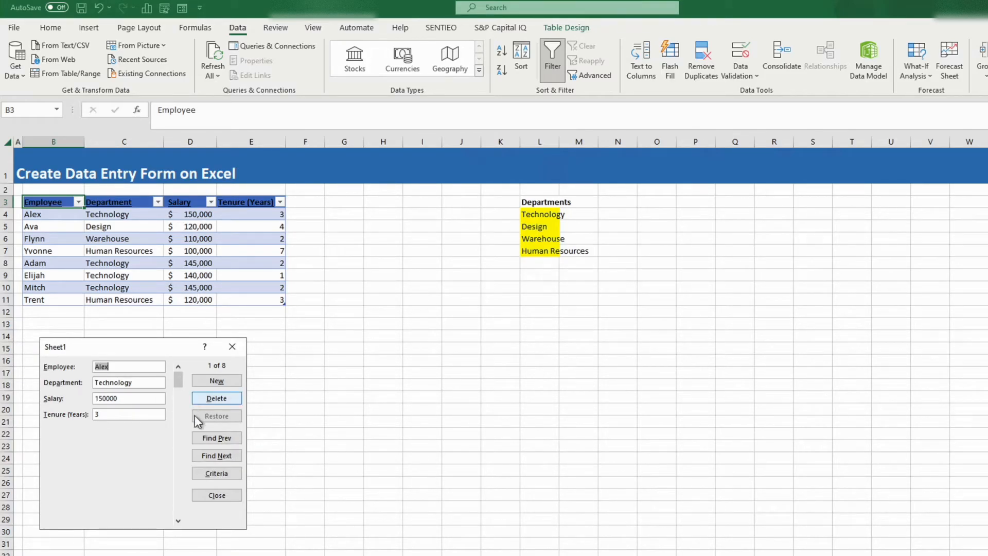
{"action": "left_click", "coordinate": [230, 458]}
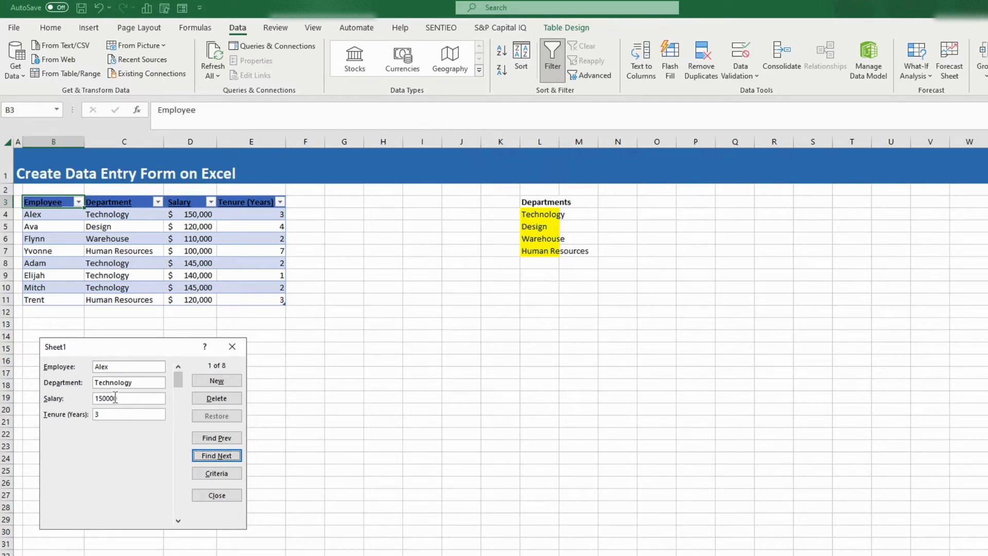
- Lower the greater-than salary criterion in the form and find the next matching record
{"action": "left_click", "coordinate": [217, 473]}
{"action": "left_click", "coordinate": [144, 399]}
{"action": "type", "text": ">146000"}
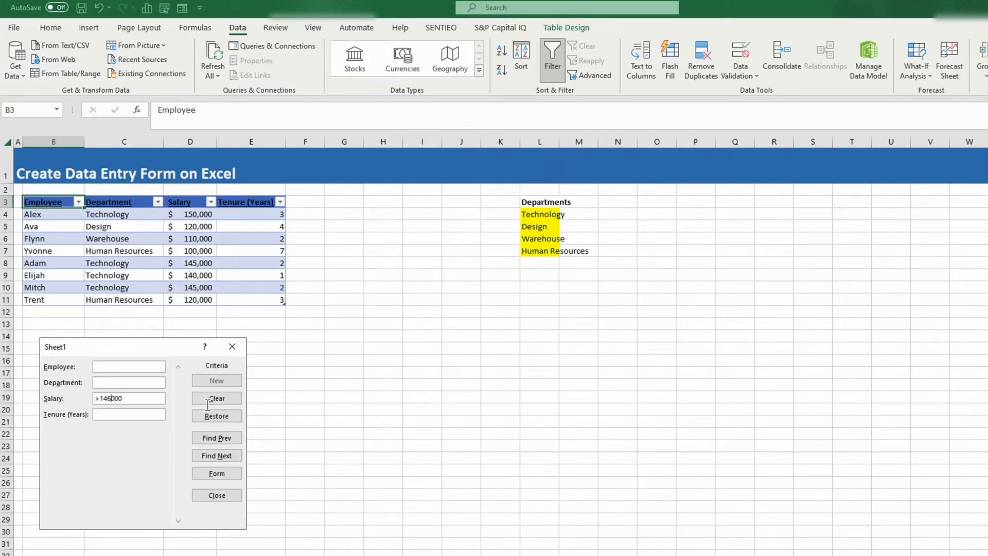
{"action": "key", "text": "Return"}
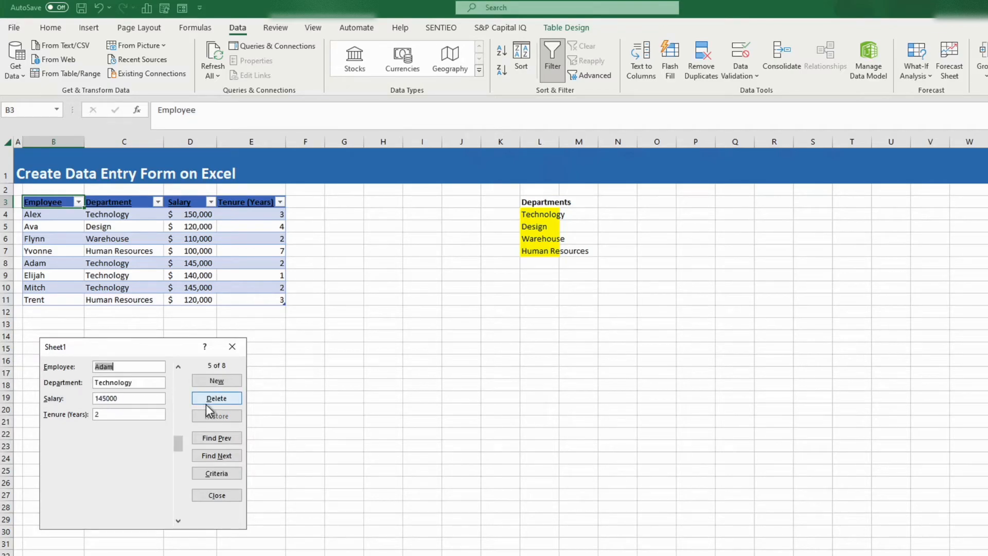
- Browse the records matching the salary criterion backward and forward, and close the data entry form
{"action": "left_click", "coordinate": [226, 438]}
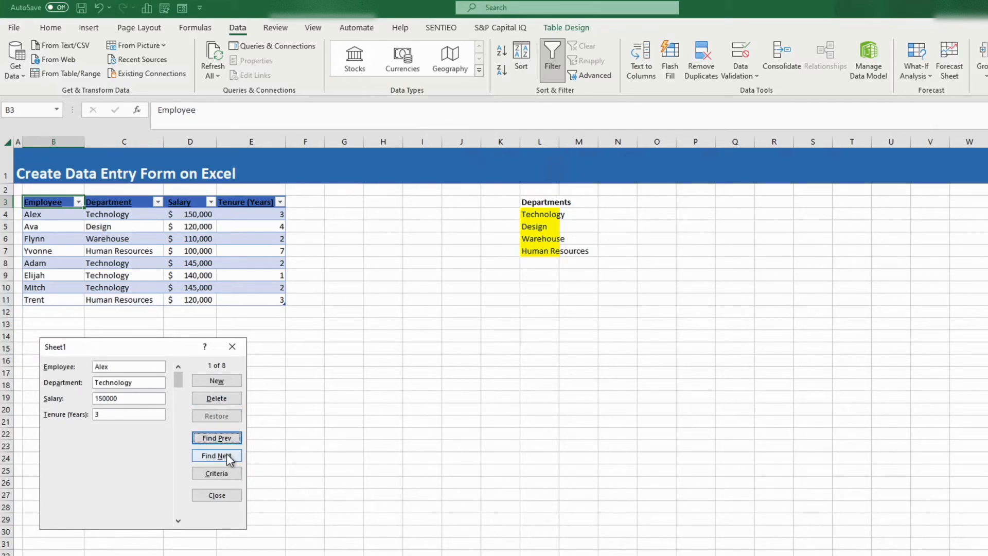
{"action": "left_click", "coordinate": [227, 456]}
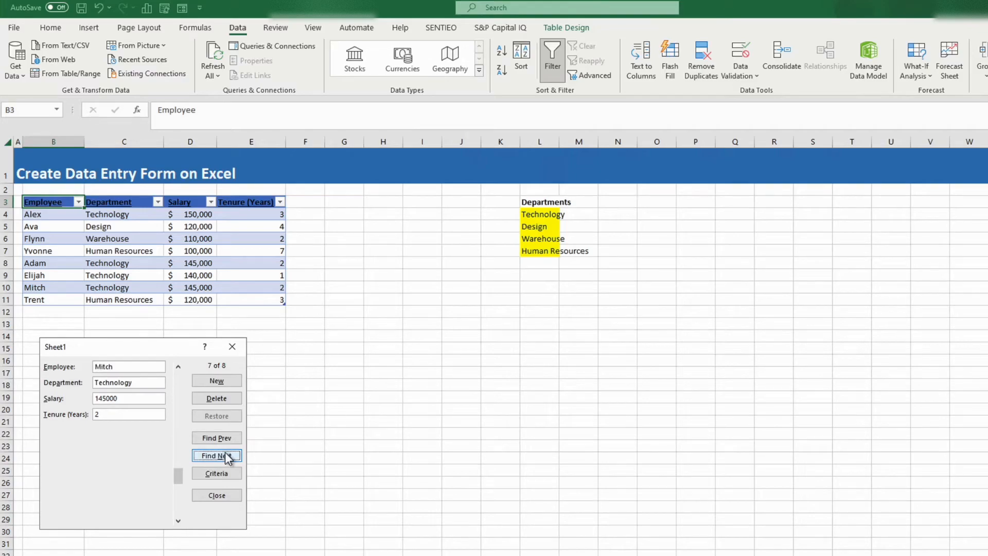
{"action": "left_click", "coordinate": [232, 346]}
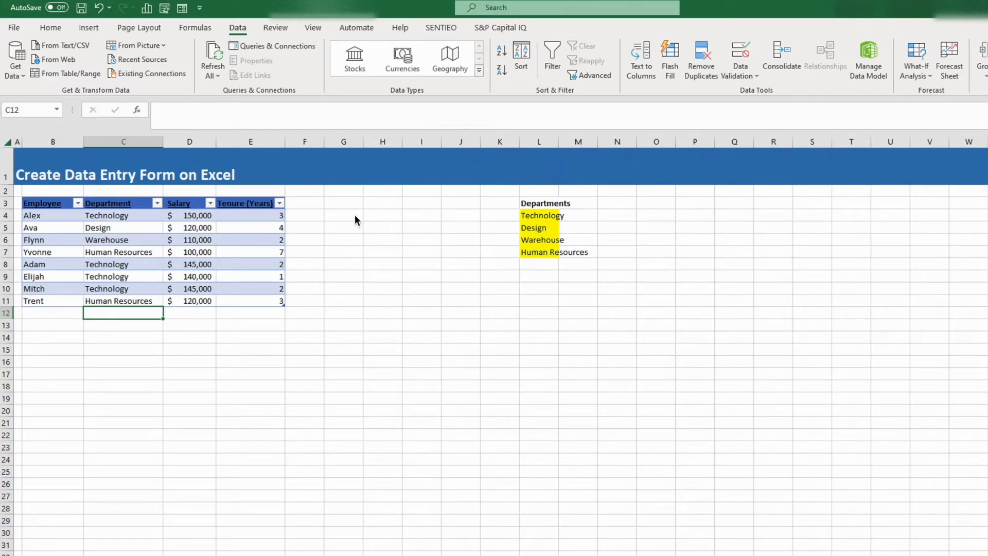
- Restrict the Department cells C4:C11 to a validation list with the departments in =$L$4:$L$7 as its source
{"action": "left_click", "coordinate": [129, 212]}
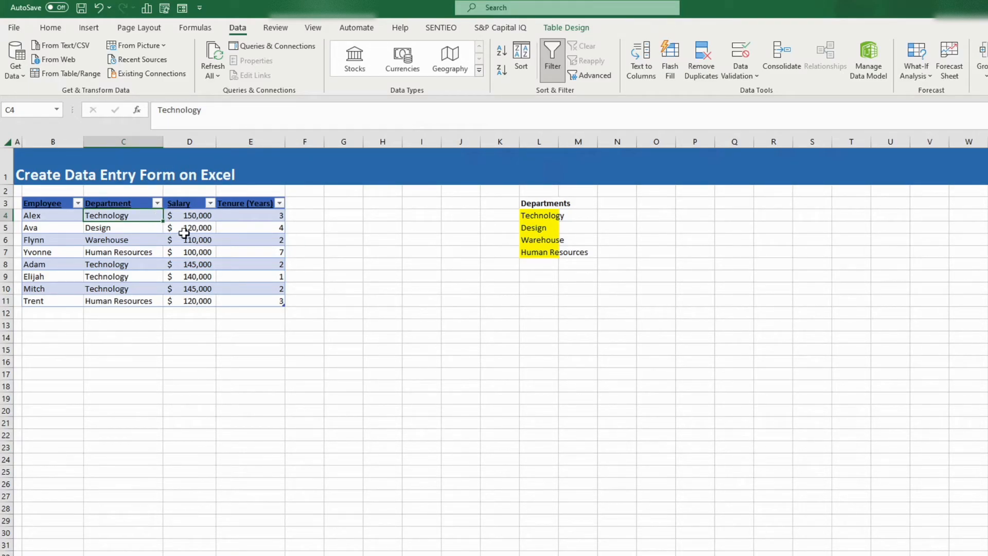
{"action": "left_click_drag", "start_coordinate": [134, 214], "coordinate": [147, 299]}
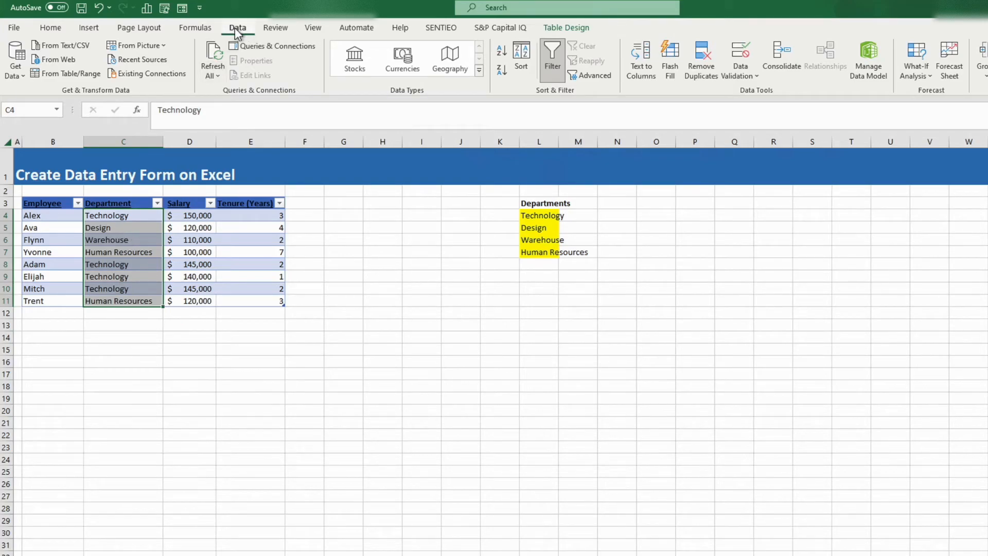
{"action": "left_click", "coordinate": [748, 77]}
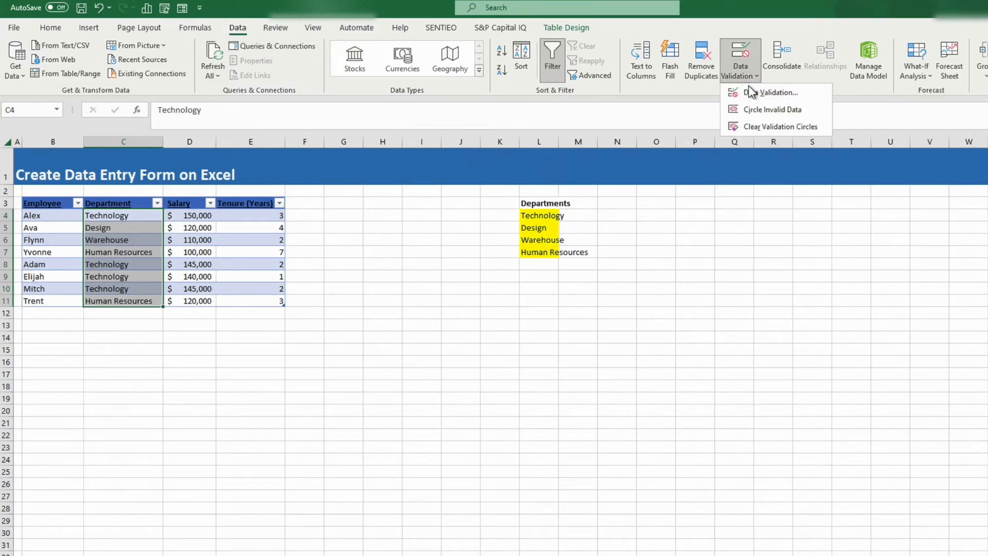
{"action": "left_click", "coordinate": [793, 95]}
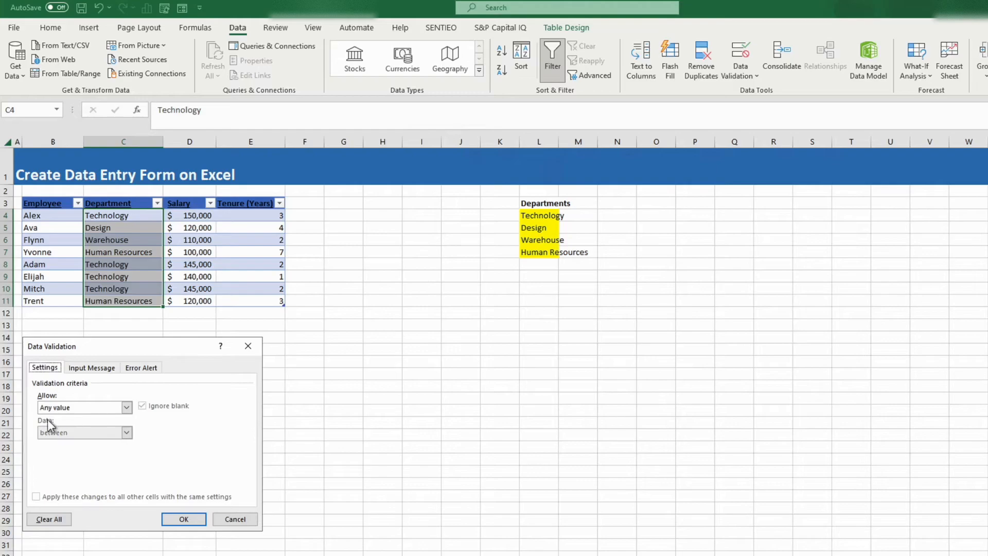
{"action": "left_click", "coordinate": [73, 409]}
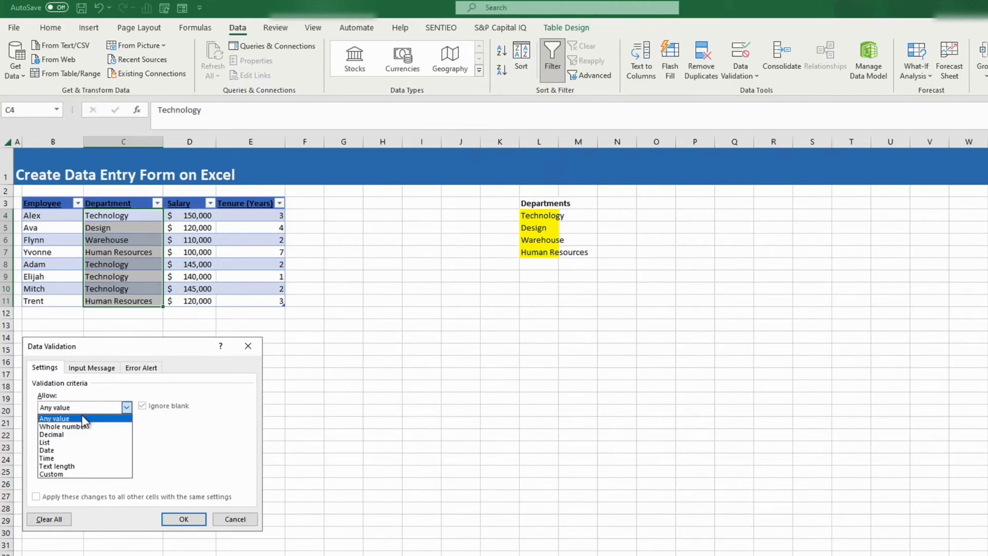
{"action": "left_click", "coordinate": [82, 441]}
{"action": "left_click", "coordinate": [61, 459]}
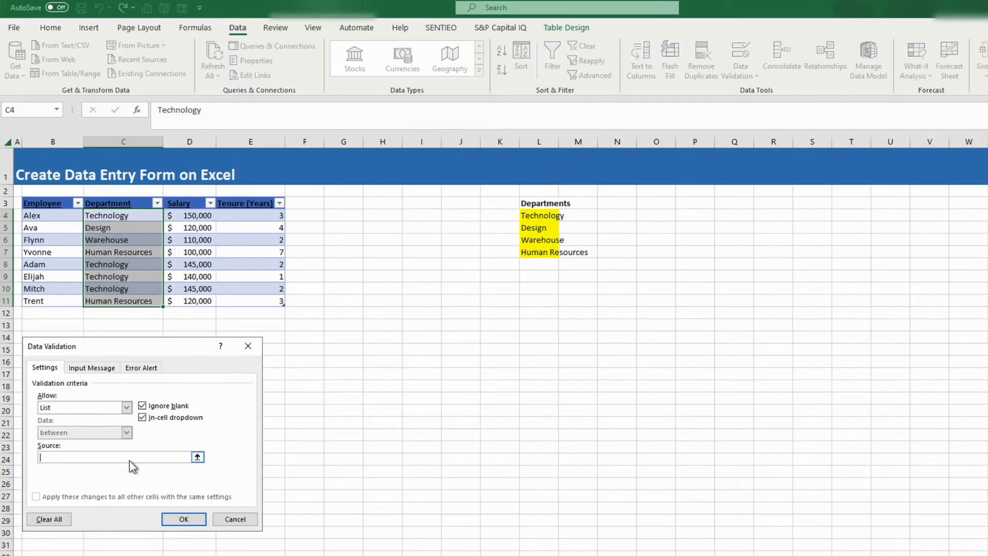
{"action": "left_click_drag", "start_coordinate": [544, 215], "coordinate": [544, 250]}
{"action": "left_click", "coordinate": [543, 250], "text": "shift"}
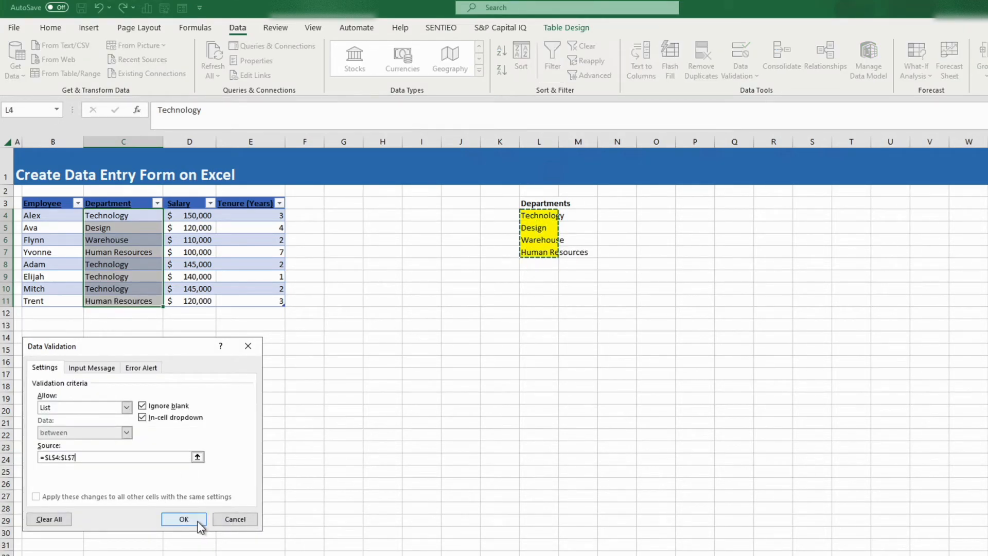
{"action": "left_click", "coordinate": [184, 519]}
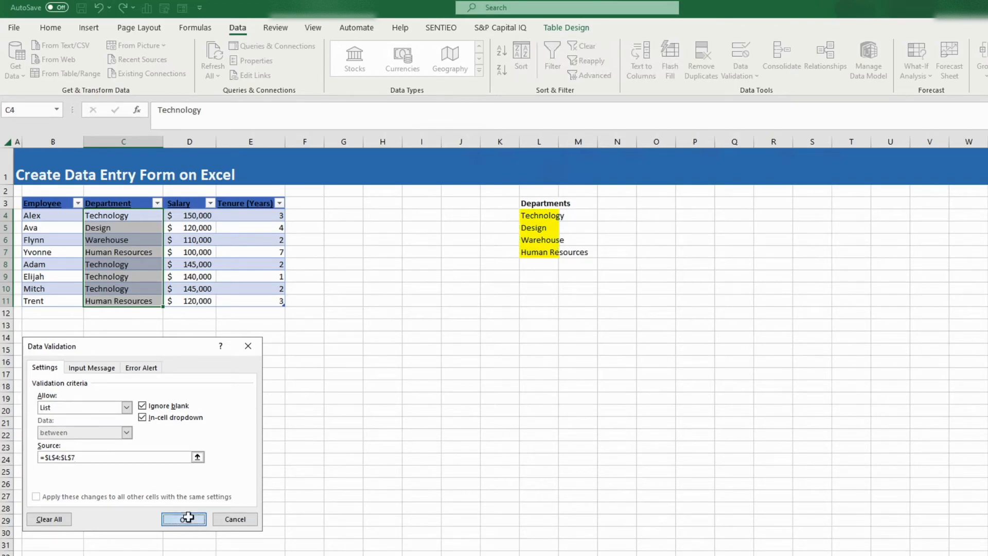
- Check the department choices offered by the in-cell dropdowns in C4 and C9 without changing either value
{"action": "left_click", "coordinate": [154, 215]}
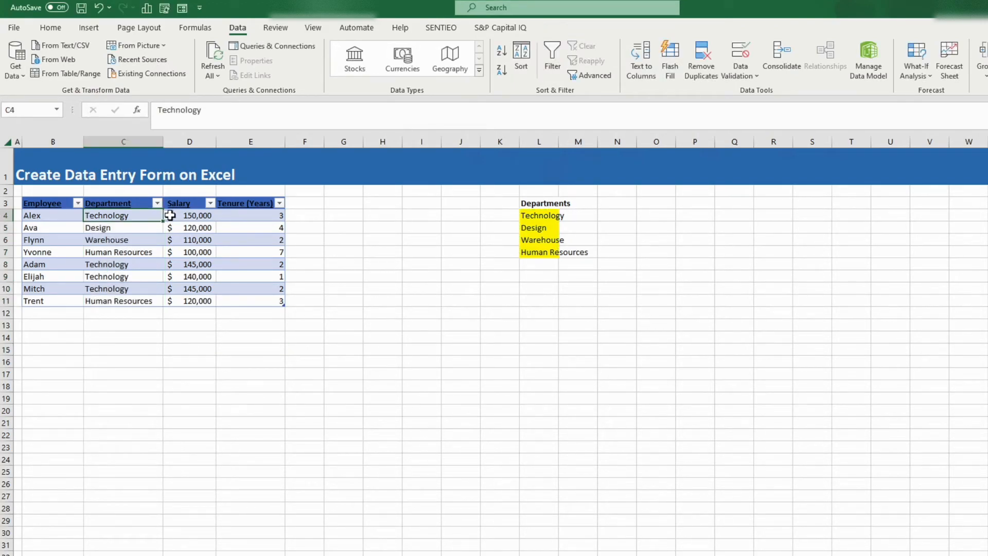
{"action": "left_click", "coordinate": [169, 215]}
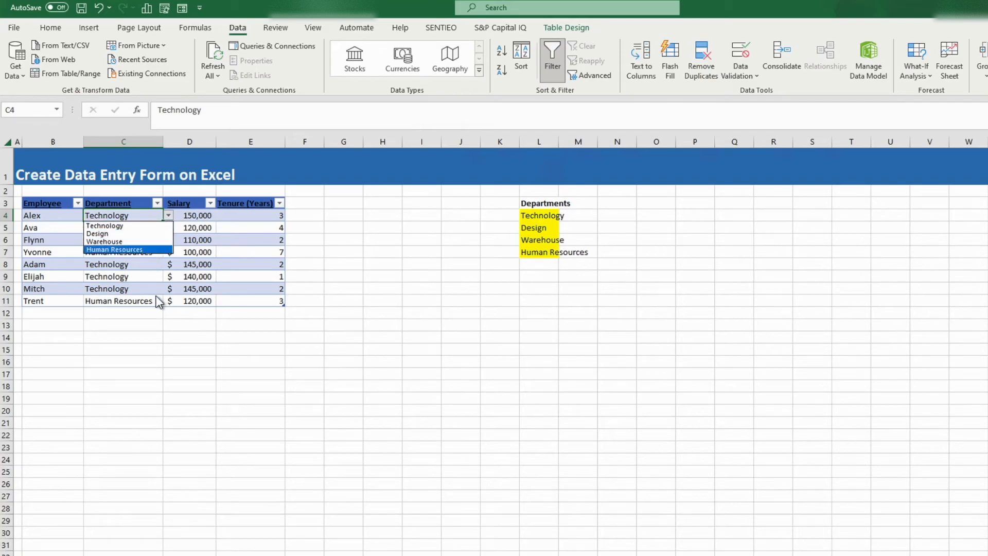
{"action": "left_click", "coordinate": [161, 282]}
{"action": "left_click", "coordinate": [150, 277]}
{"action": "left_click", "coordinate": [168, 276]}
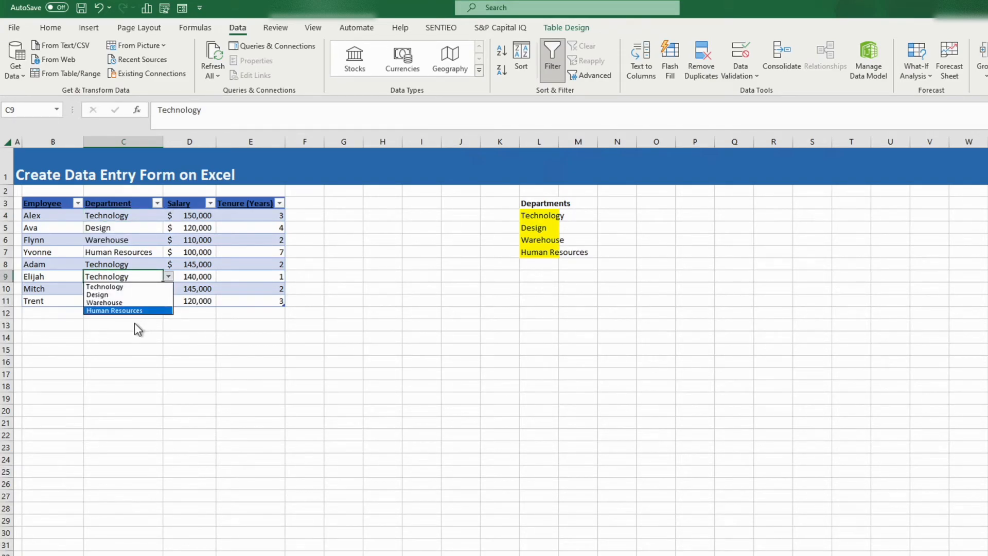
{"action": "left_click", "coordinate": [206, 293]}
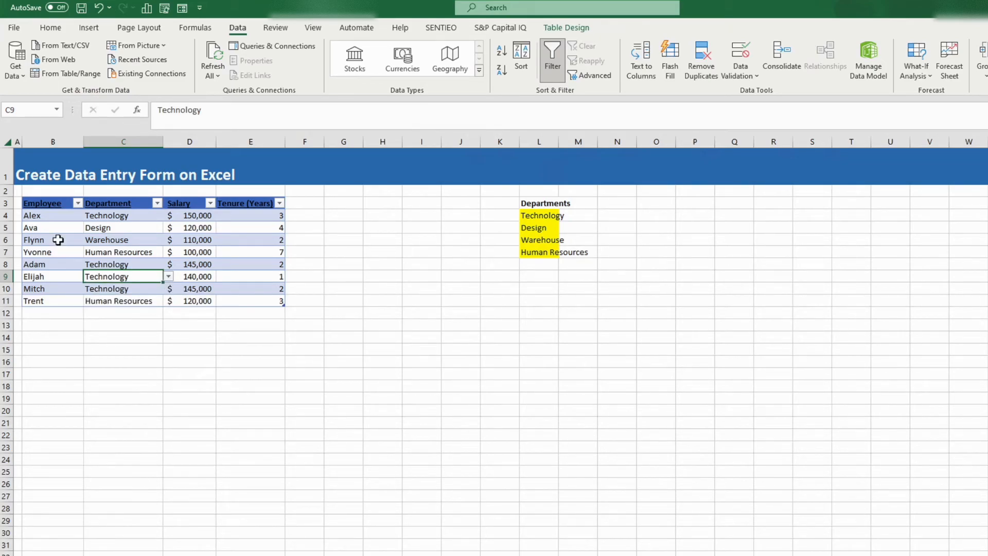
- Try to add a form record with an employee name, the misspelled department "Designn", salary 110000 and tenure 4, and close the form
{"action": "left_click", "coordinate": [183, 12]}
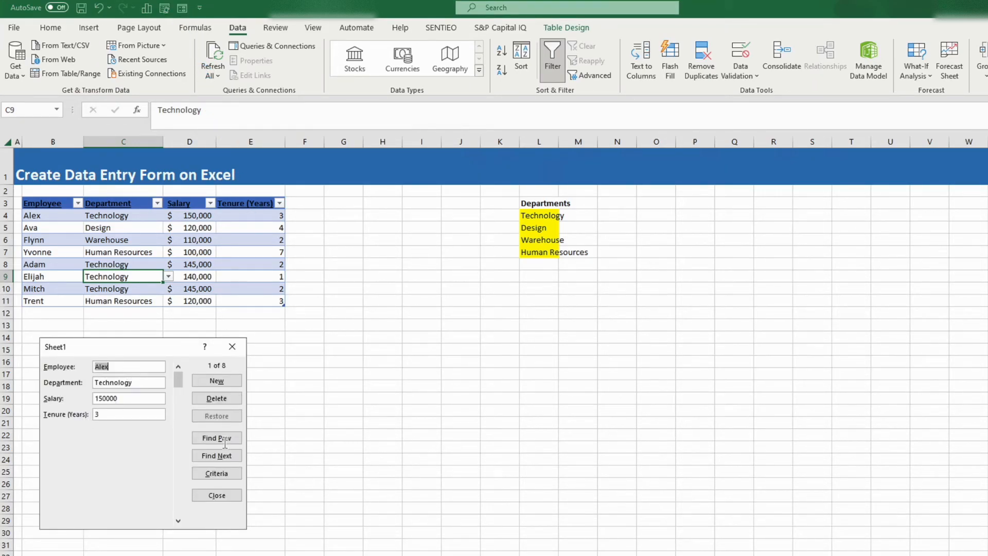
{"action": "left_click", "coordinate": [219, 381]}
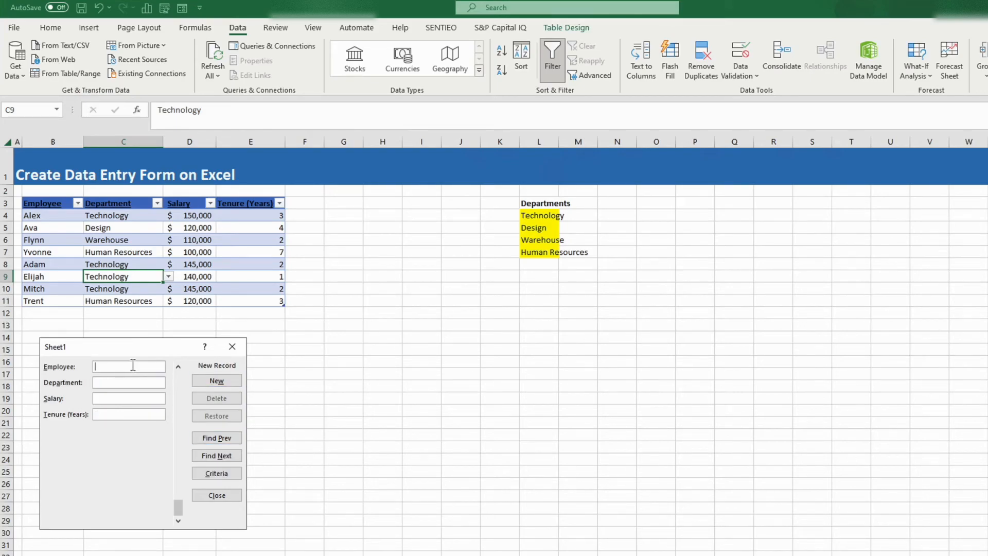
{"action": "type", "text": "Ryan"}
{"action": "key", "text": "Tab"}
{"action": "type", "text": "Designn"}
{"action": "type", "text": "11000"}
{"action": "type", "text": "0"}
{"action": "key", "text": "Tab"}
{"action": "type", "text": "4"}
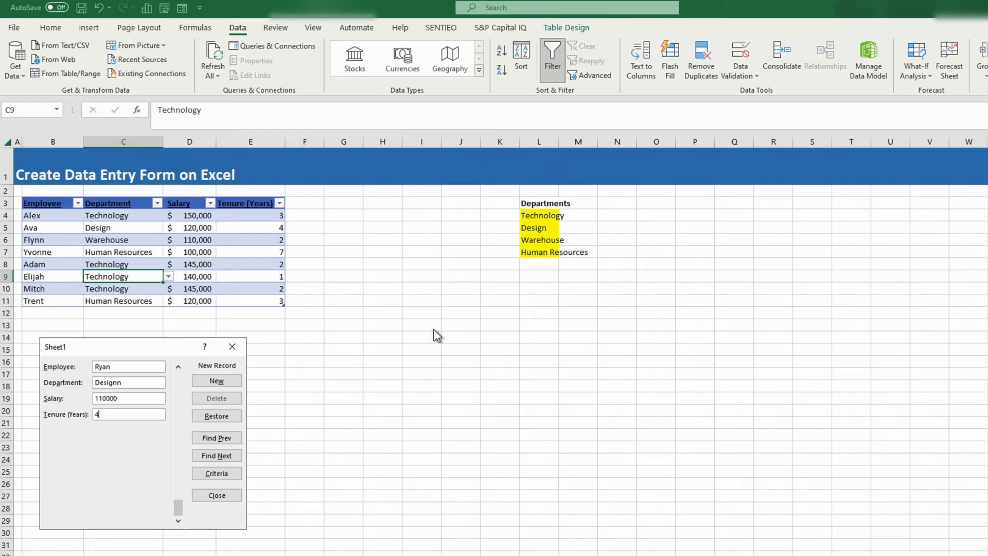
{"action": "key", "text": "Tab"}
{"action": "left_click", "coordinate": [234, 348]}
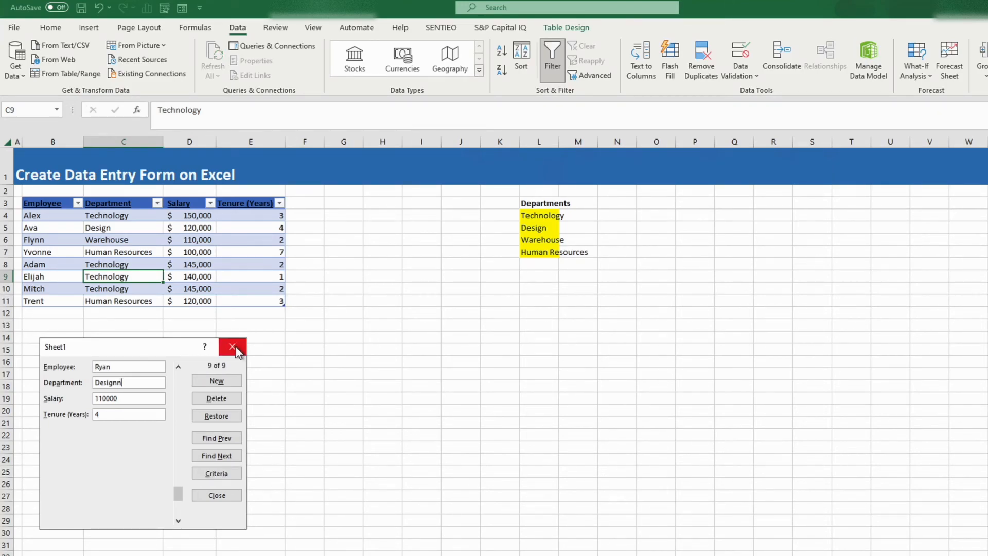
{"action": "left_click", "coordinate": [234, 348]}
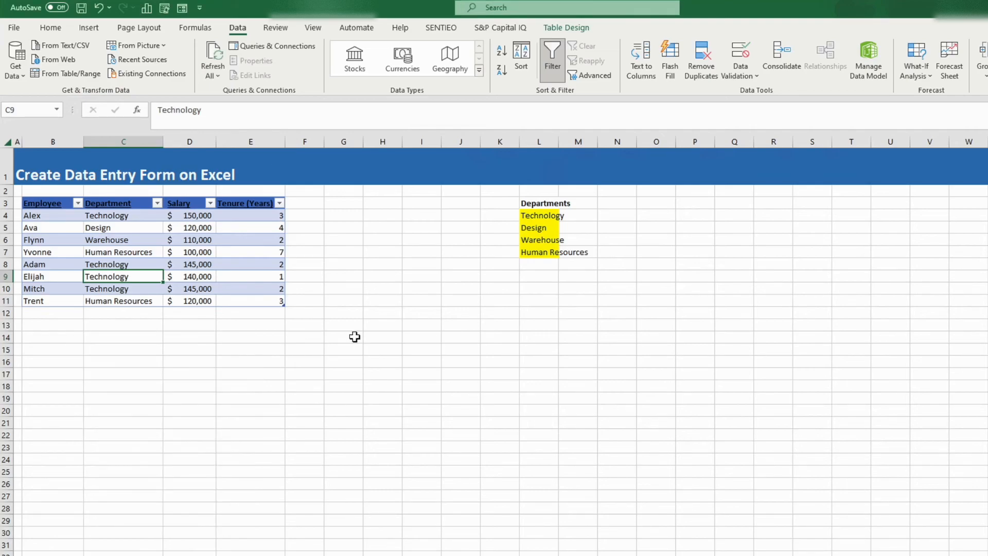
{"action": "left_click", "coordinate": [133, 354]}
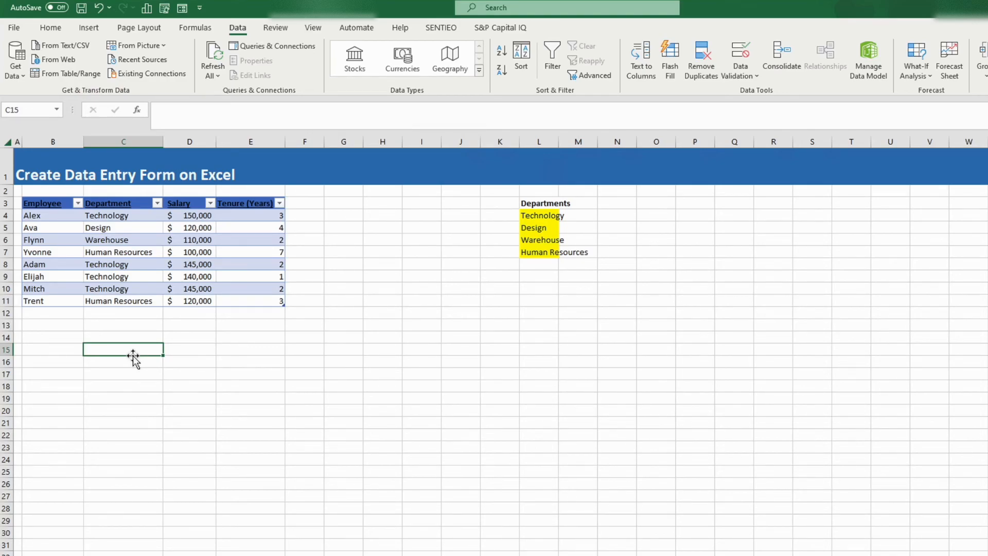
{"action": "double_click", "coordinate": [148, 264]}
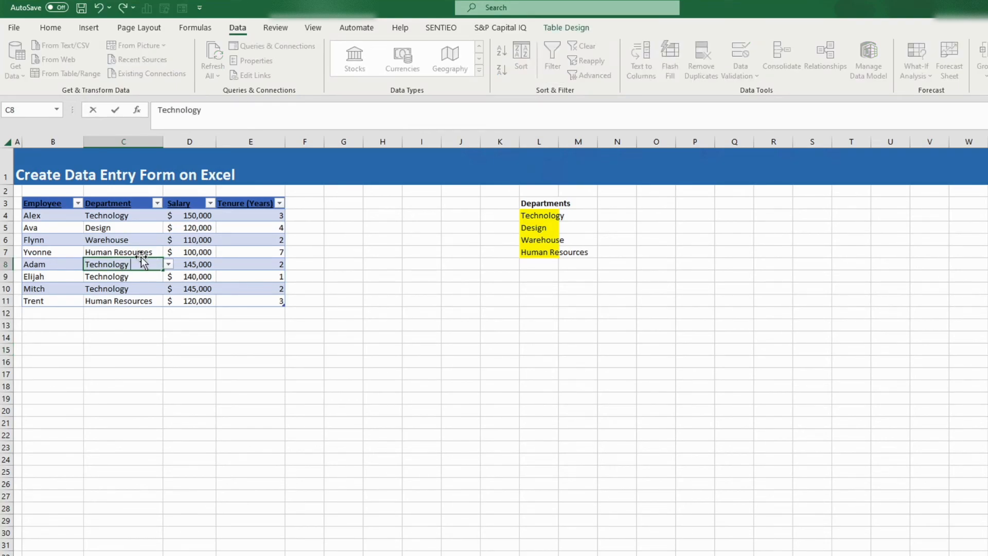
{"action": "key", "text": "Escape"}
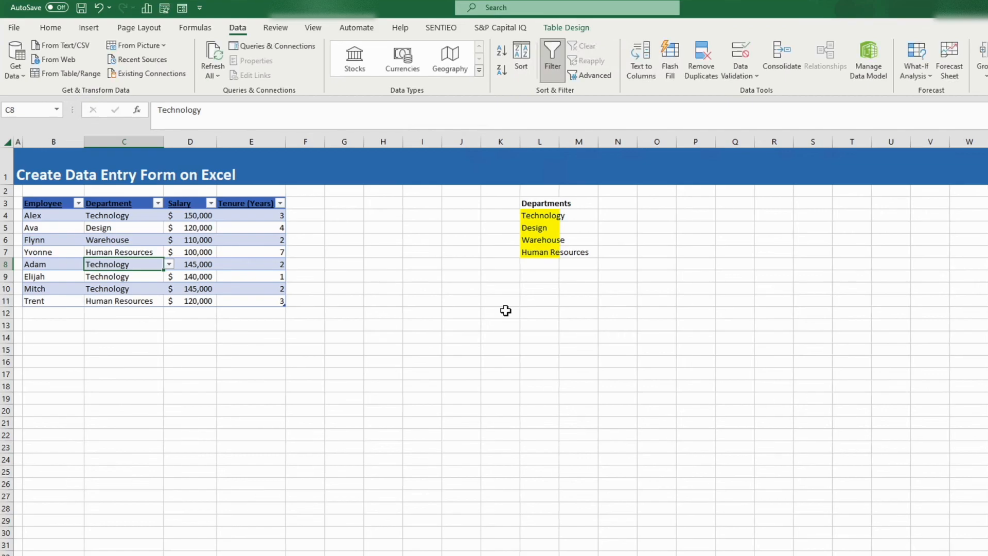